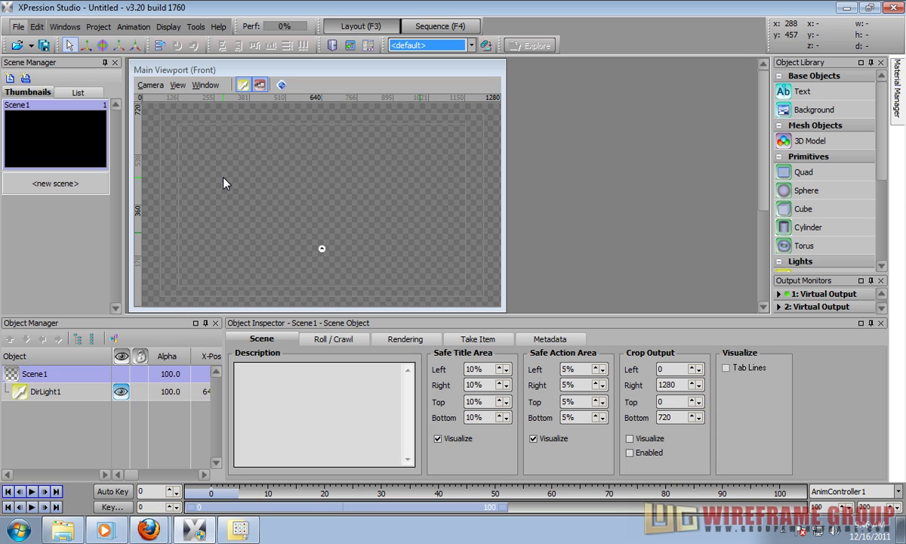
Add a text object reading "THIS IS THE TEXT" and move it near the scene's centre, at about X 461, Y 359
click(84, 443)
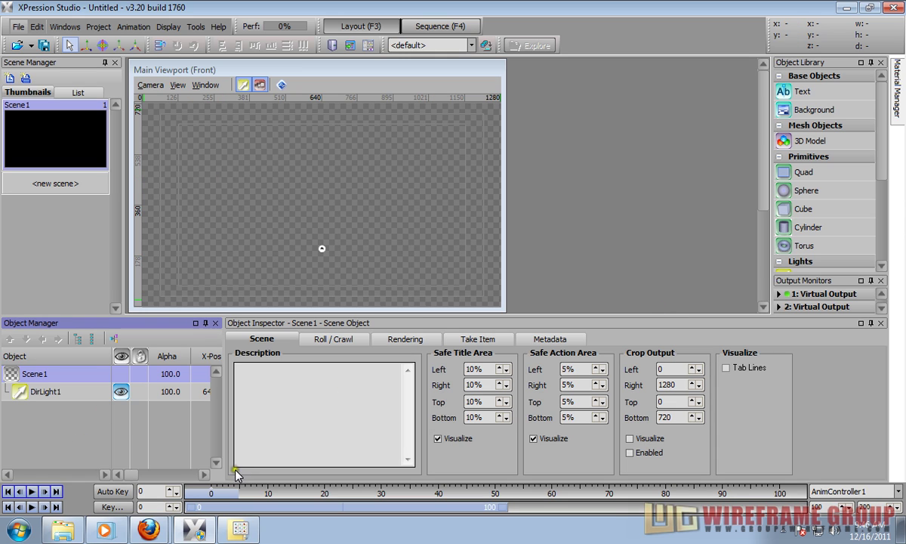
double_click(793, 92)
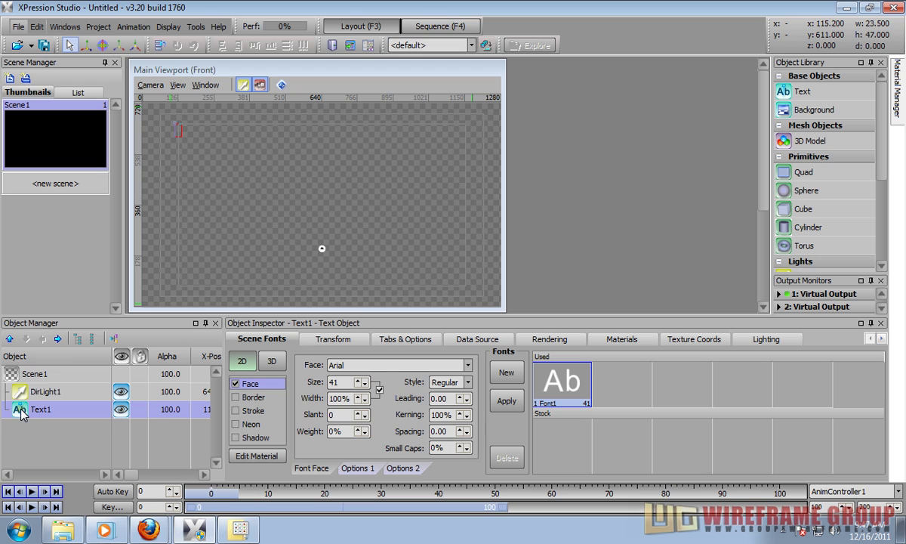
text(THIS IS THE TEX)
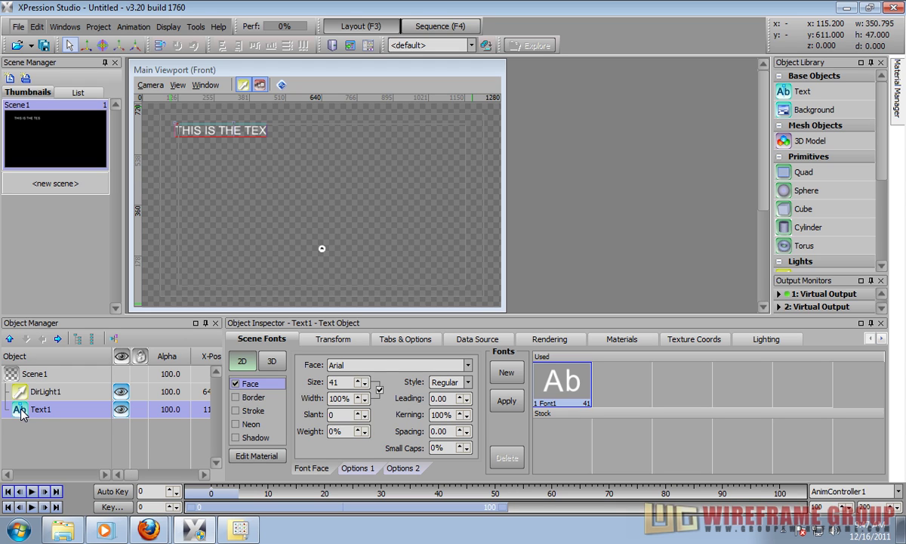
click(229, 174)
drag(216, 140, 294, 200)
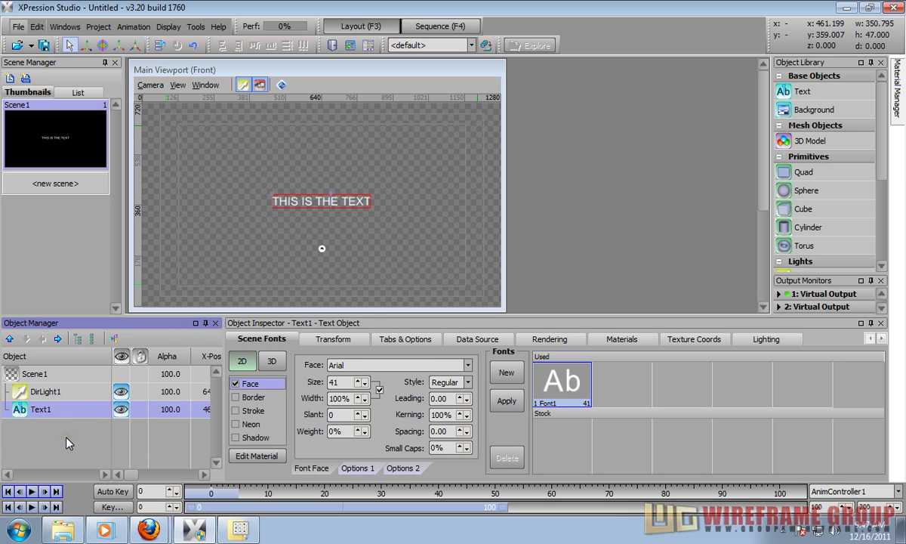
Add a quad to the scene and set its width to 358 and height to 48
double_click(792, 172)
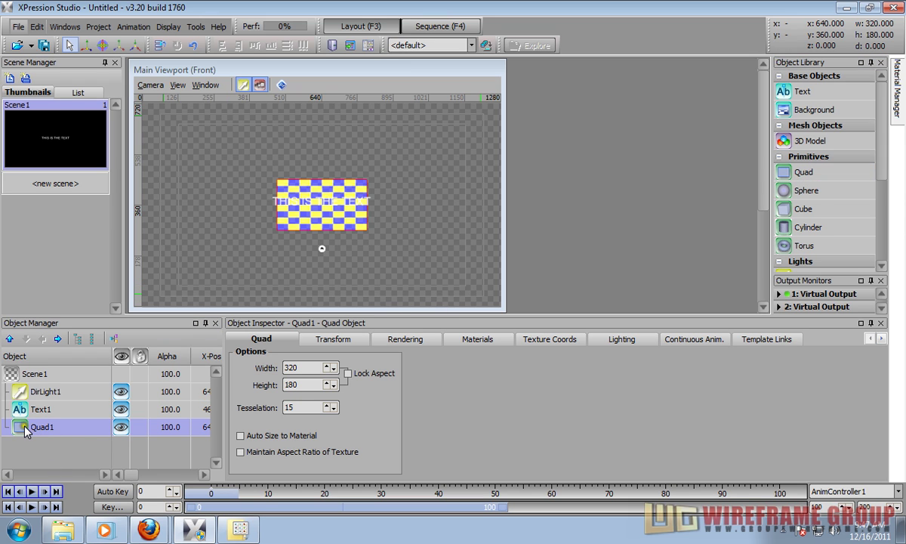
click(303, 368)
scroll(310, 368, up, 20)
click(309, 386)
scroll(309, 385, down, 20)
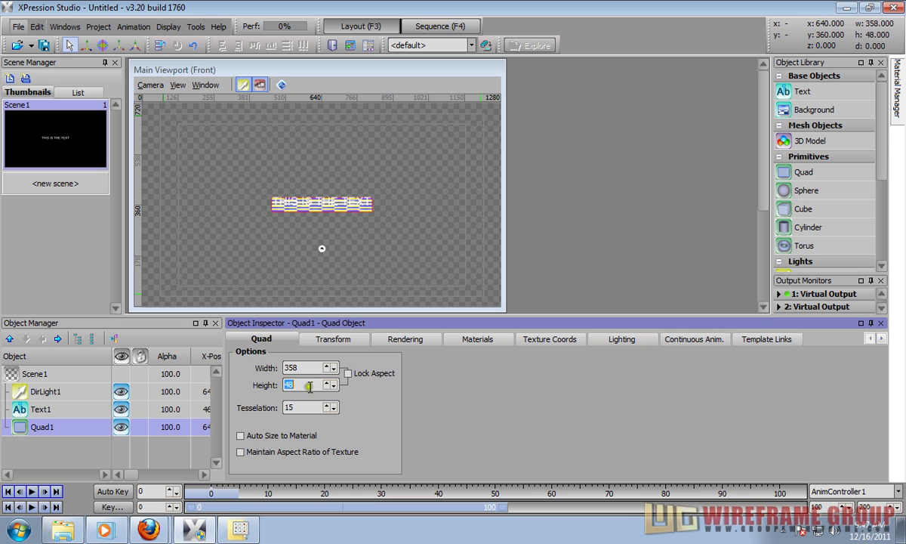
Set the quad's Y position to 371 so it lines up with the text
click(332, 338)
click(268, 385)
scroll(274, 385, up, 15)
scroll(273, 385, down, 6)
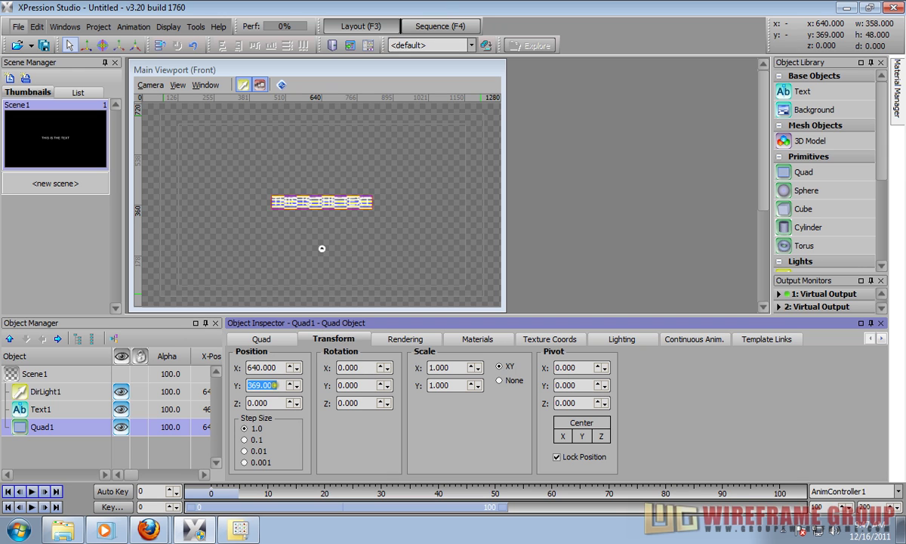
scroll(274, 385, up, 2)
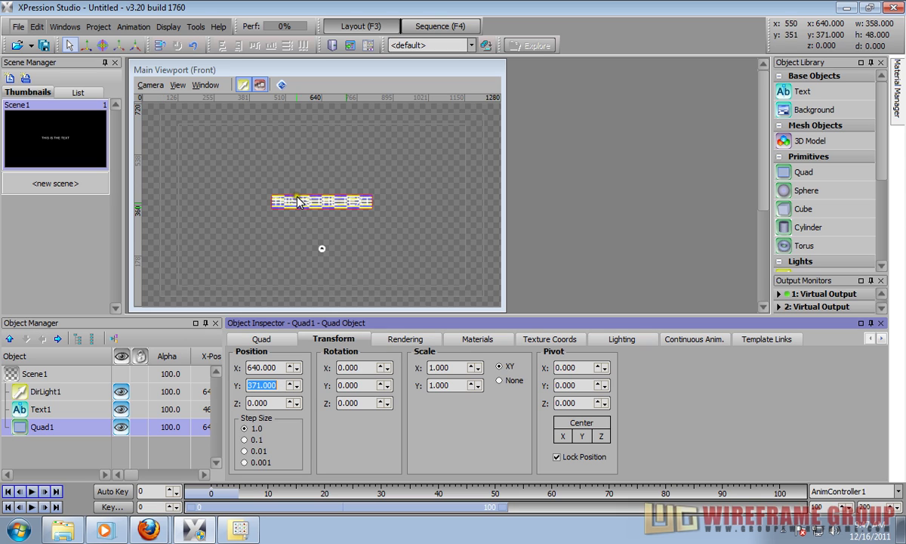
Create a new material with a black diffuse color and apply it to the quad
click(481, 341)
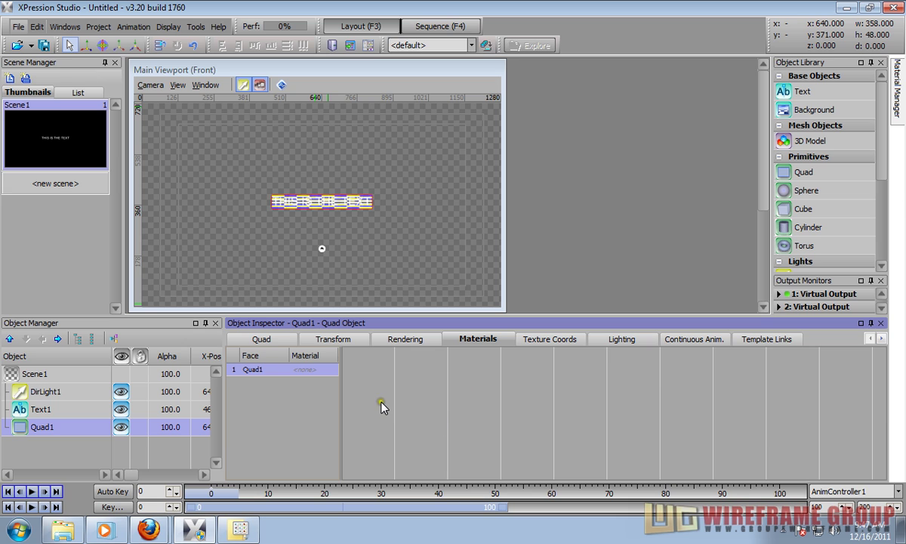
right_click(424, 382)
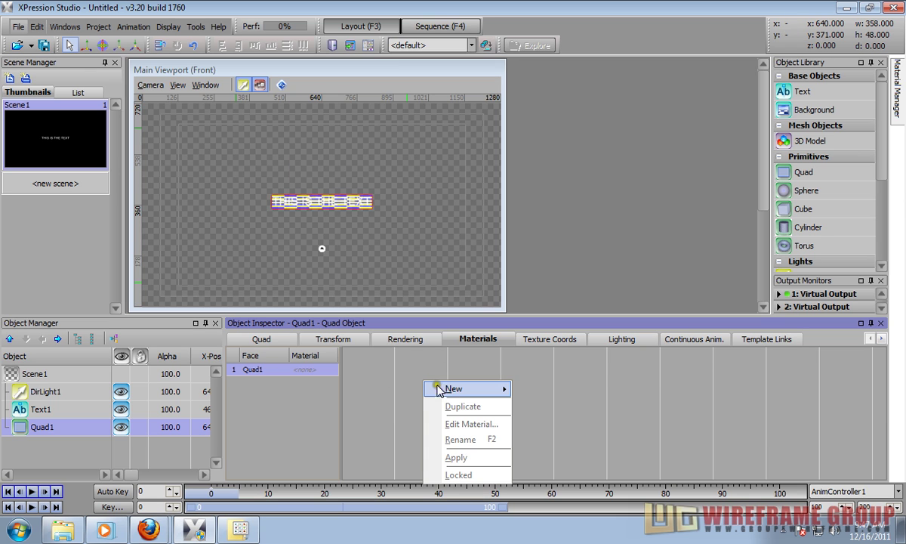
mouse_move(513, 386)
click(541, 387)
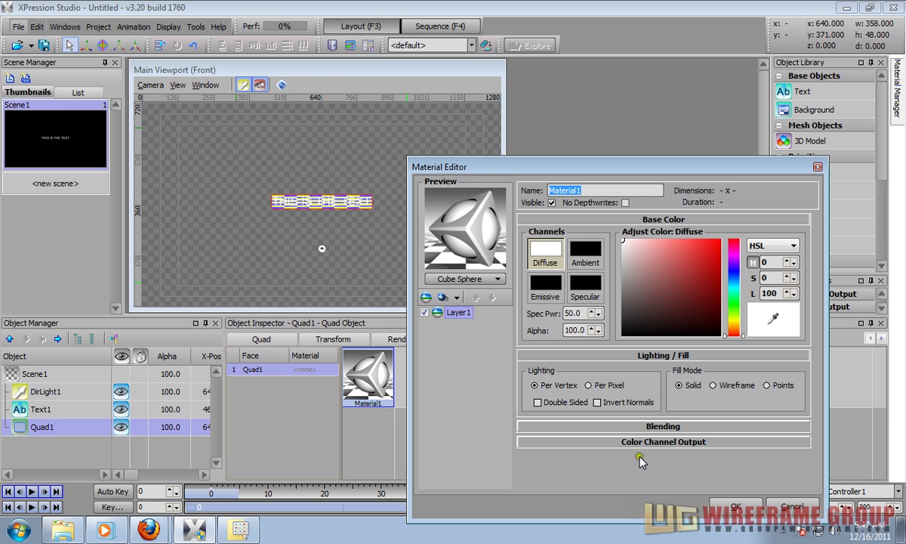
drag(731, 502, 547, 287)
drag(645, 259, 708, 534)
click(729, 506)
click(386, 370)
drag(387, 373, 335, 267)
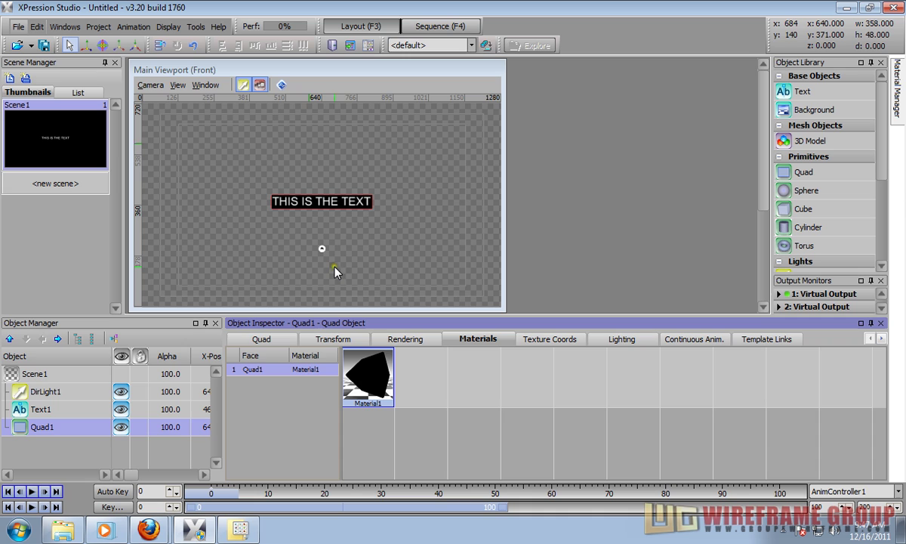
Move the quad's pivot horizontally to its left edge with the Pivot Tool
click(375, 235)
mouse_move(369, 213)
mouse_down()
mouse_move(380, 236)
mouse_move(317, 366)
mouse_move(299, 261)
mouse_move(333, 249)
mouse_move(348, 211)
mouse_up()
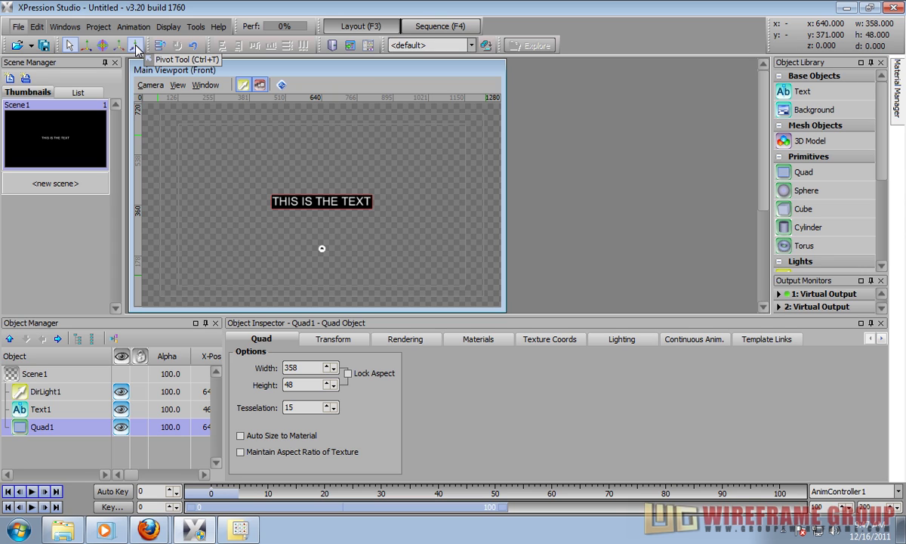
click(135, 47)
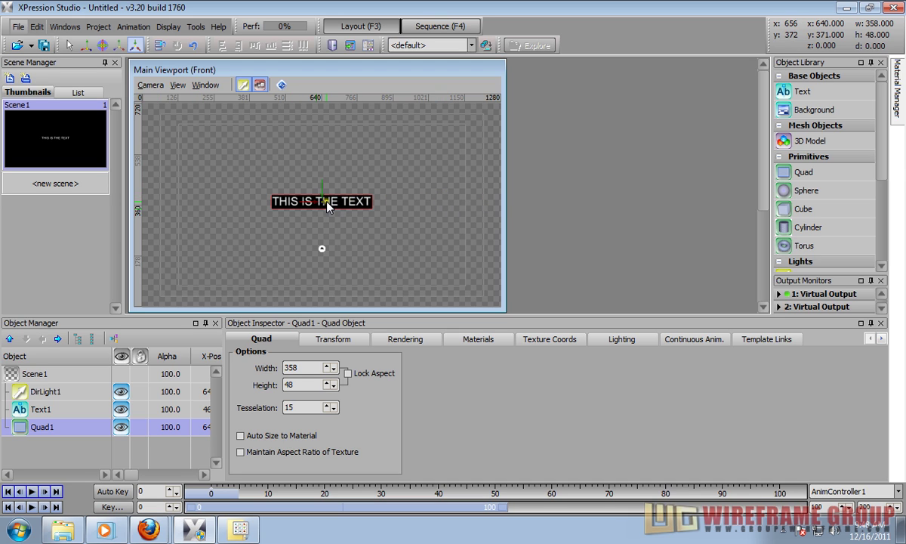
drag(315, 206, 265, 228)
Set the quad's scale linking to None, then try an X scale change and undo it
click(333, 338)
click(500, 381)
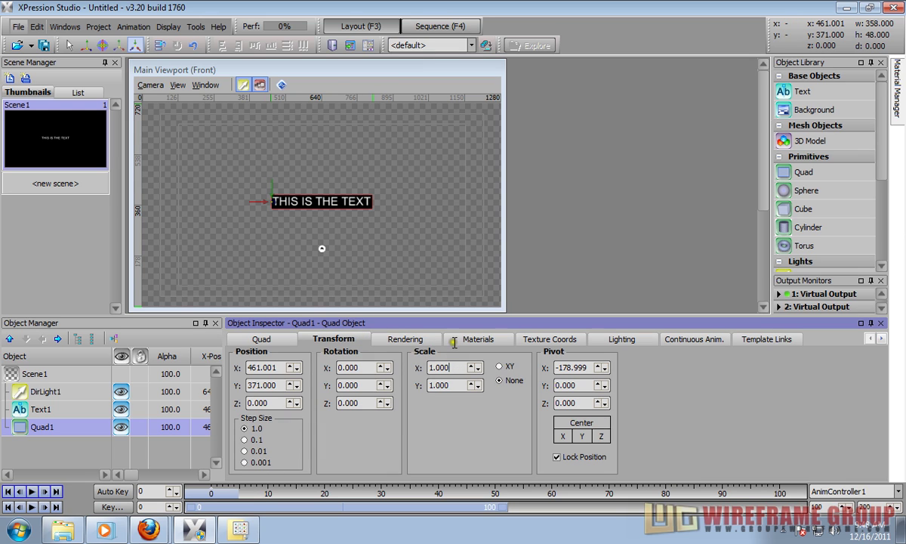
drag(453, 367, 454, 365)
key(ctrl+z)
Check the quad's pivot X and width, and calculate 358/2 in Calculator
drag(591, 367, 473, 361)
click(270, 337)
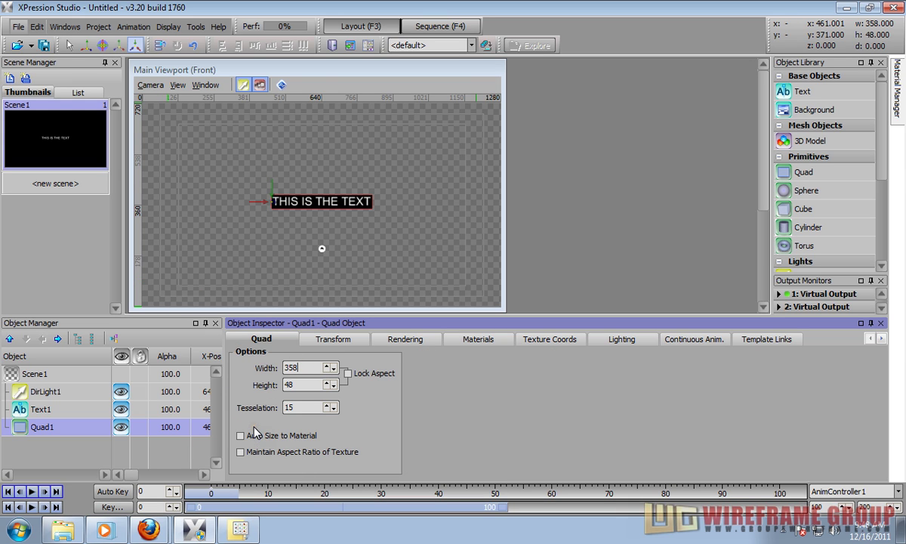
click(19, 529)
click(58, 128)
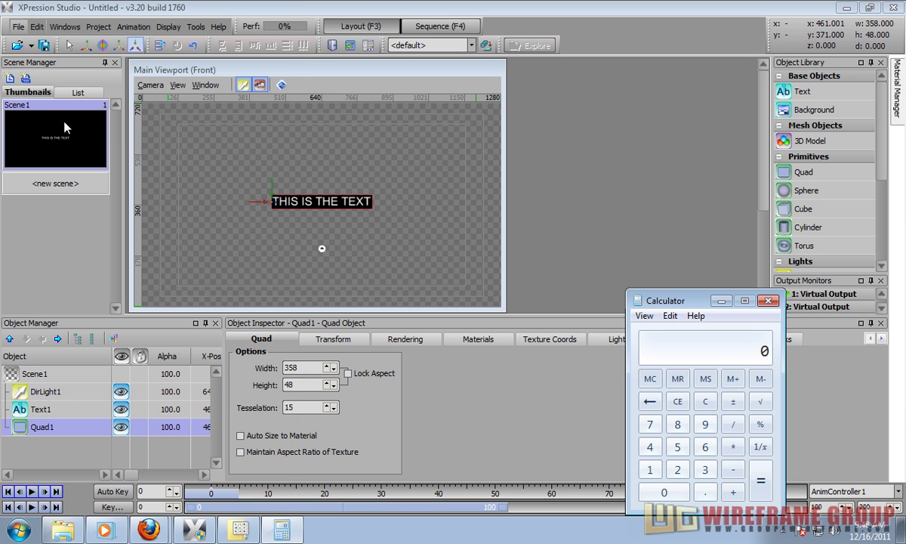
text(358/2)
key(Return)
Set the quad's X pivot to -179
click(370, 213)
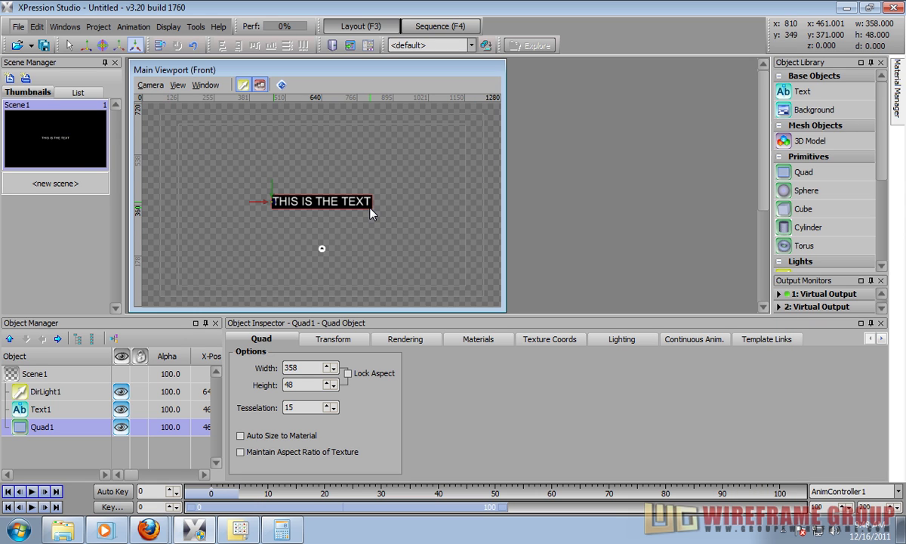
click(333, 342)
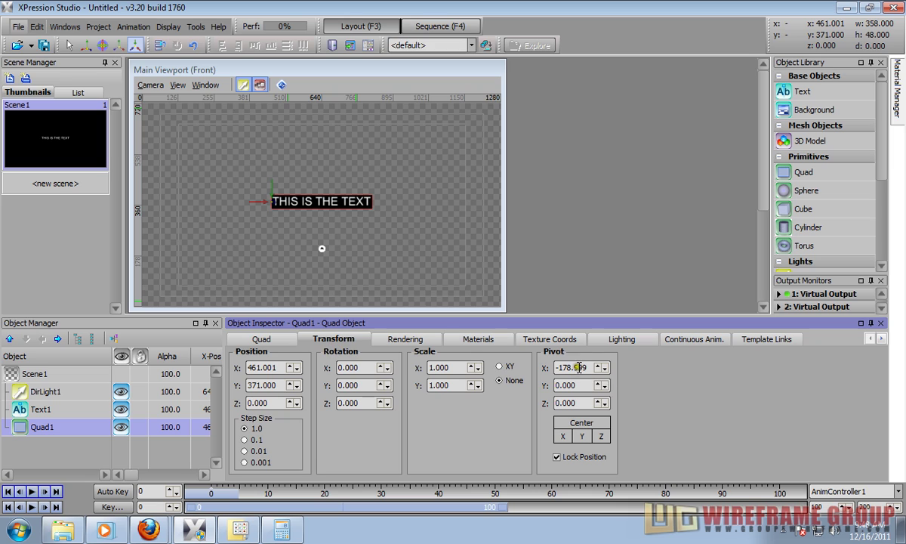
drag(591, 368, 439, 367)
text(-179)
Try changing the quad's X scale to test stretching from the new pivot
drag(455, 367, 458, 375)
key(Tab)
double_click(448, 370)
key(Tab)
click(453, 370)
Make the quad a child of the text object in the scene hierarchy
click(28, 451)
drag(25, 430, 61, 408)
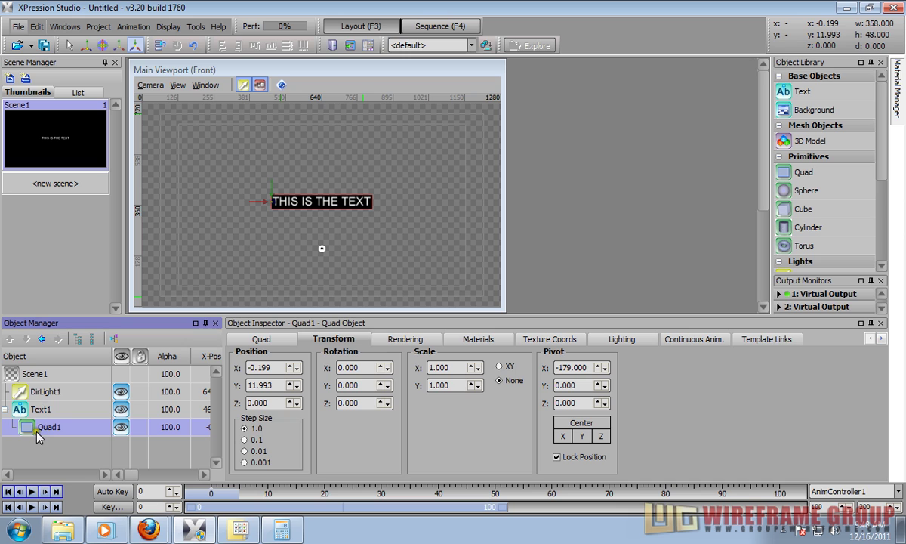
Set the text object's Auto Scale mode to Width Only, with First Child as the target
click(22, 408)
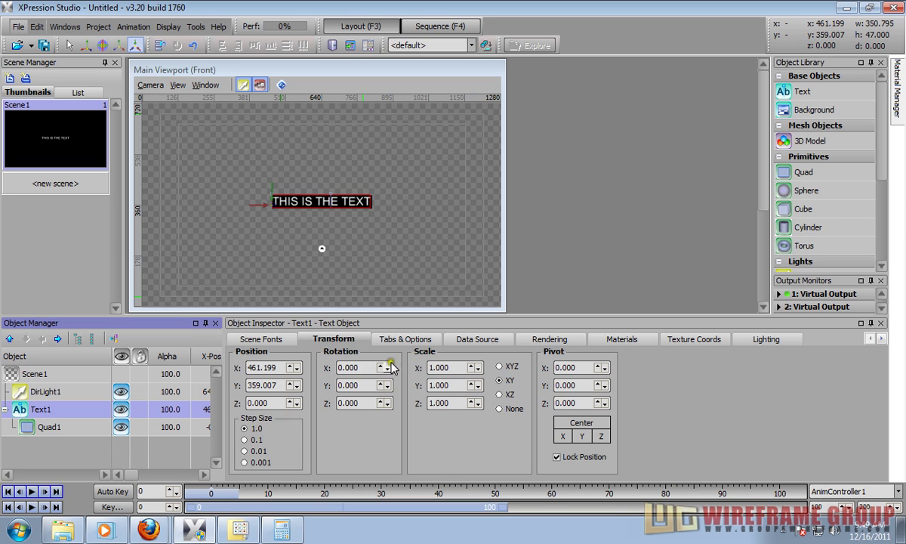
click(401, 337)
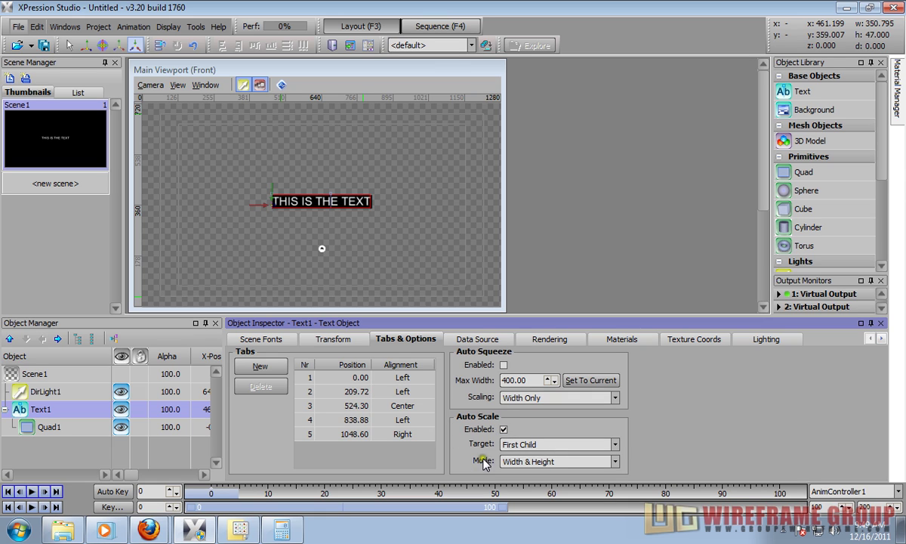
click(23, 424)
click(18, 411)
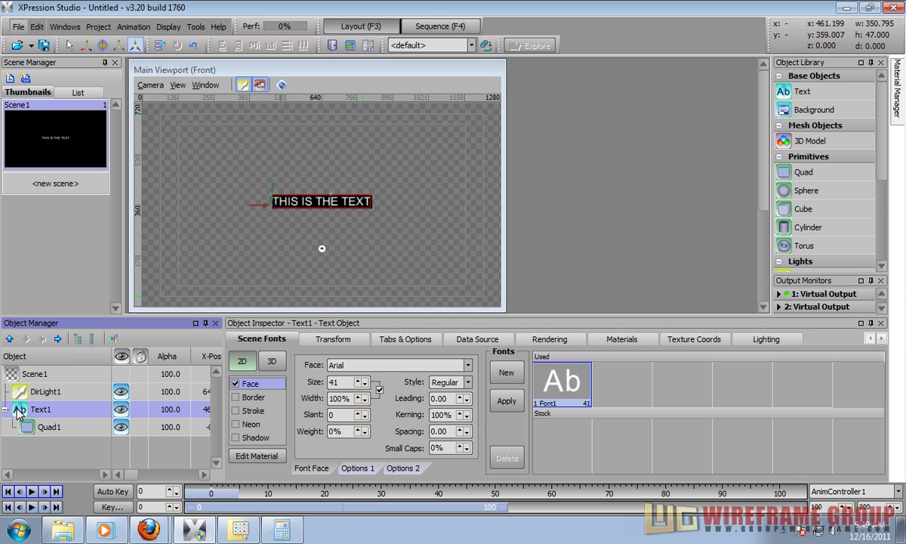
click(410, 342)
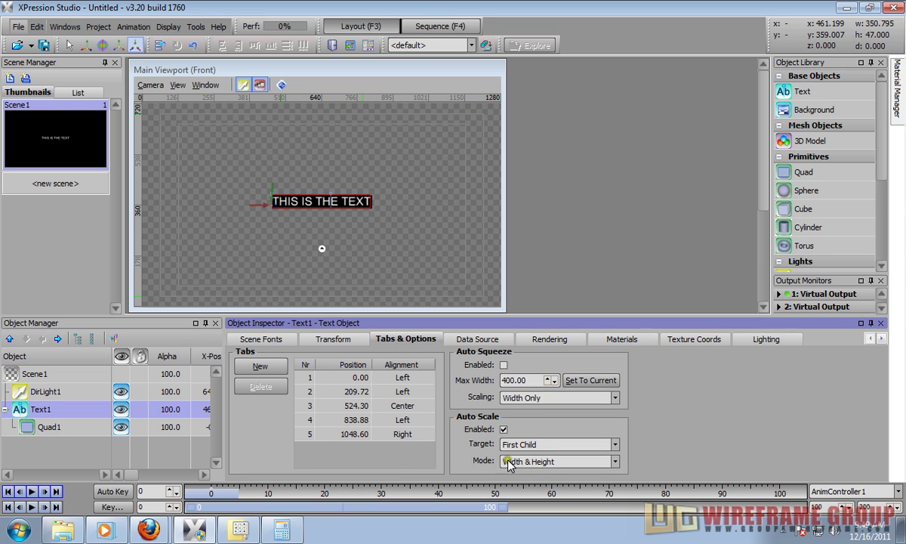
click(531, 463)
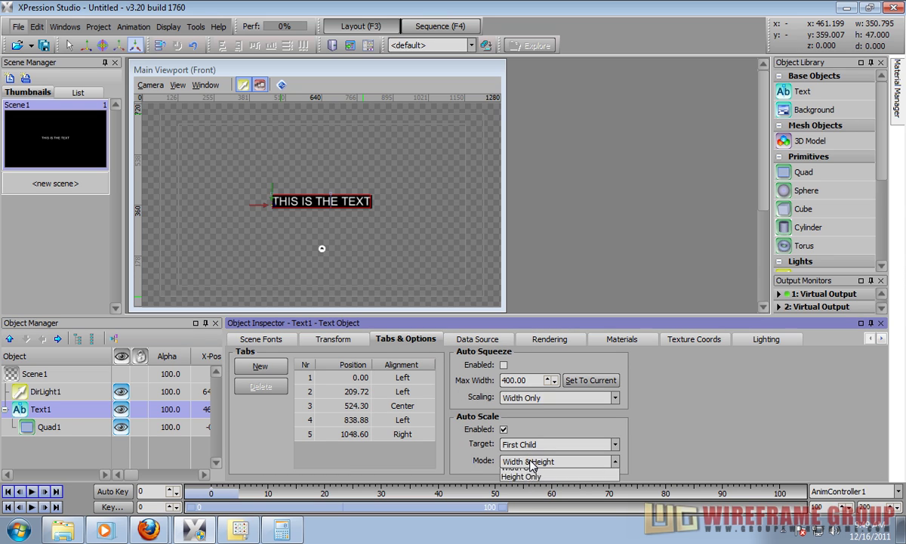
click(526, 485)
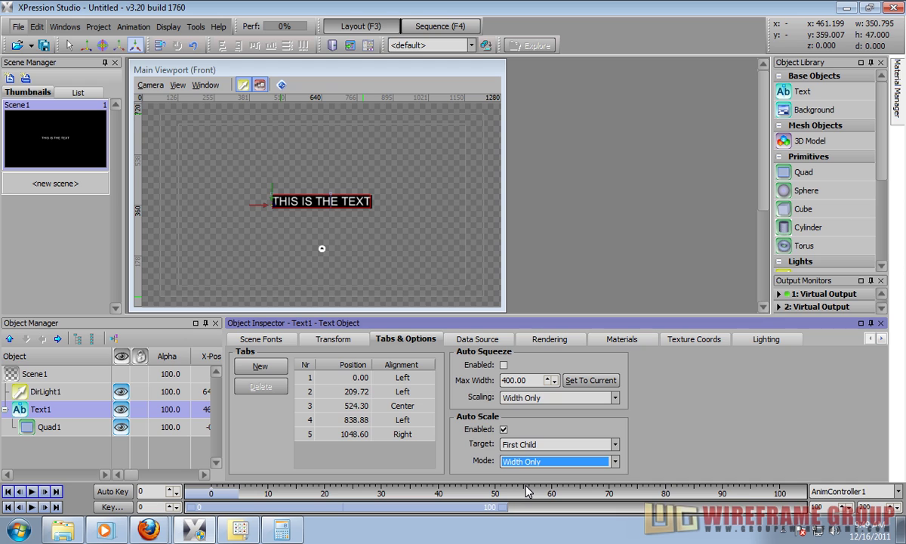
Append "XXX X X X X X X" to the text to test the background's automatic width scaling
click(350, 197)
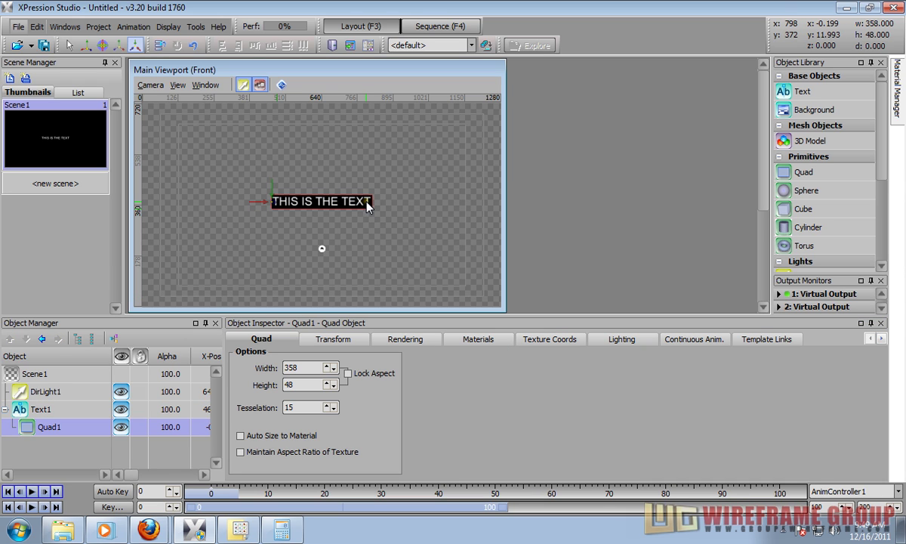
click(23, 412)
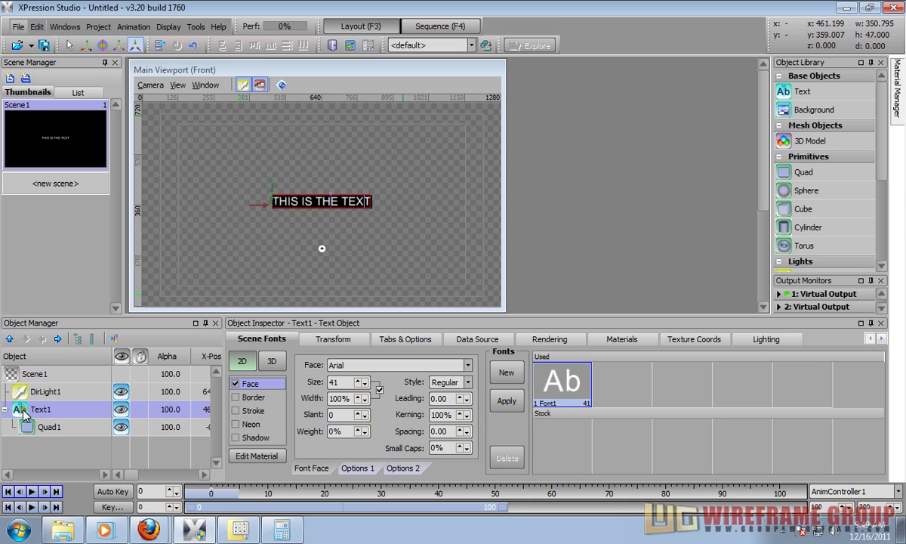
text(XXX X X X X X X)
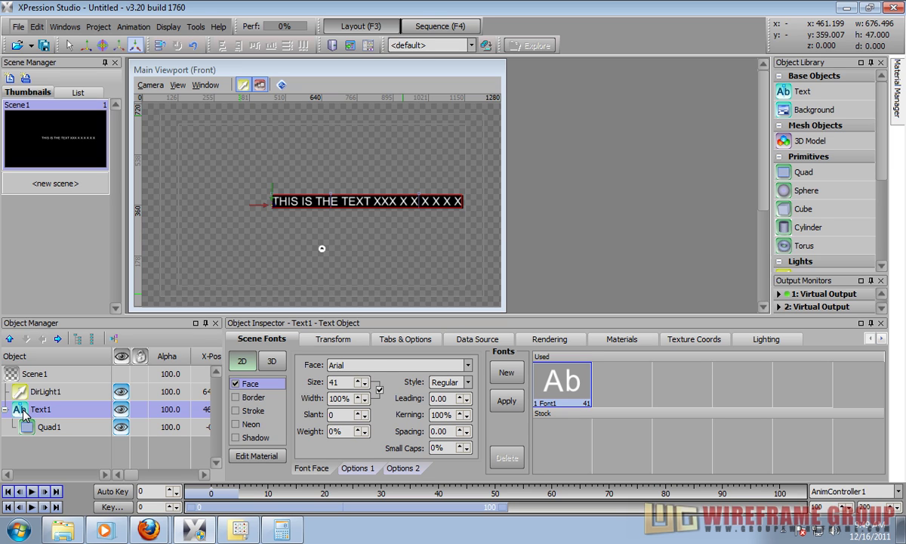
Add the extra lines "FSDGSDFGSDFG", "DFG" and "DFG" below the text, separated by blank lines
key(Return)
text(FSDGSDFGSDFG)
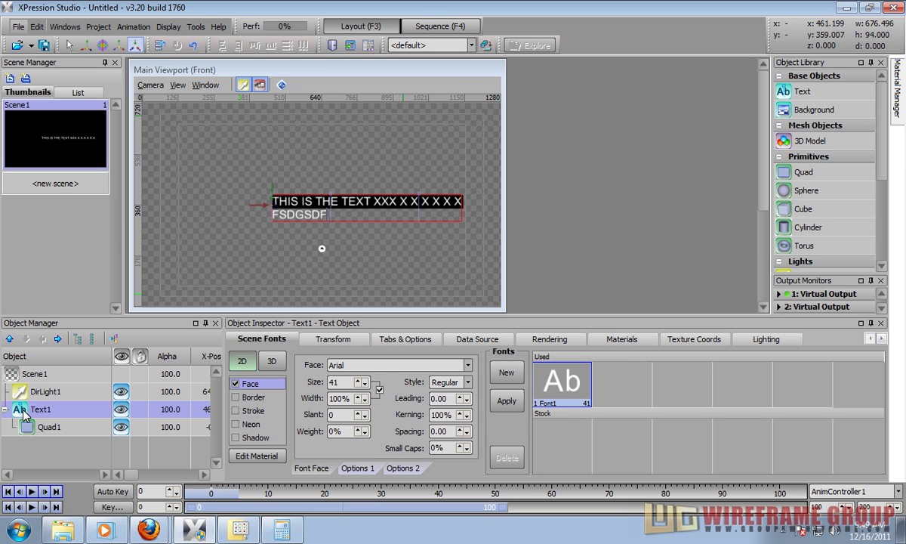
key(Return)
key(Return)
text(DFG)
key(Return)
key(Return)
text(DF)
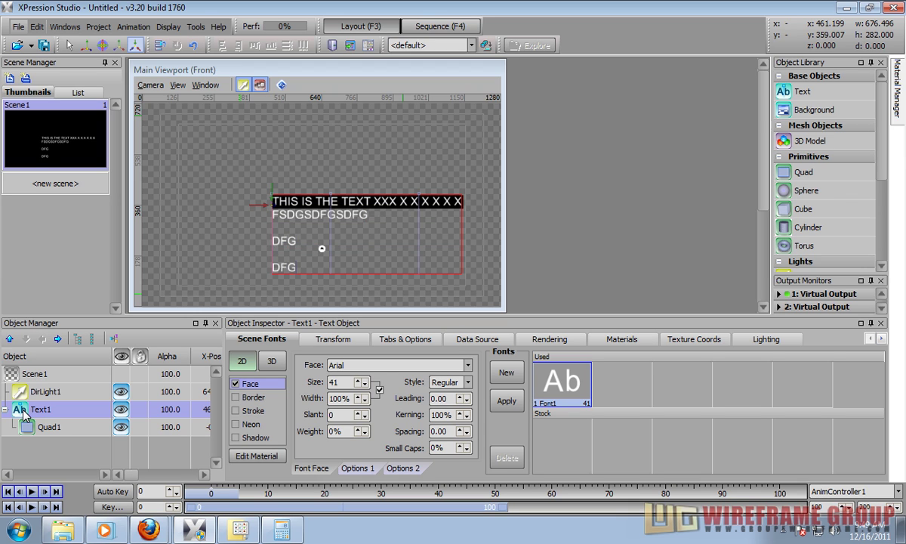
Delete the added lines and trailing characters, leaving only "THIS IS THE TEXT"
key(BackSpace)
key(BackSpace)
key(BackSpace)
key(BackSpace)
key(BackSpace)
key(BackSpace)
key(BackSpace)
key(BackSpace)
key(BackSpace)
key(BackSpace)
key(BackSpace)
key(BackSpace)
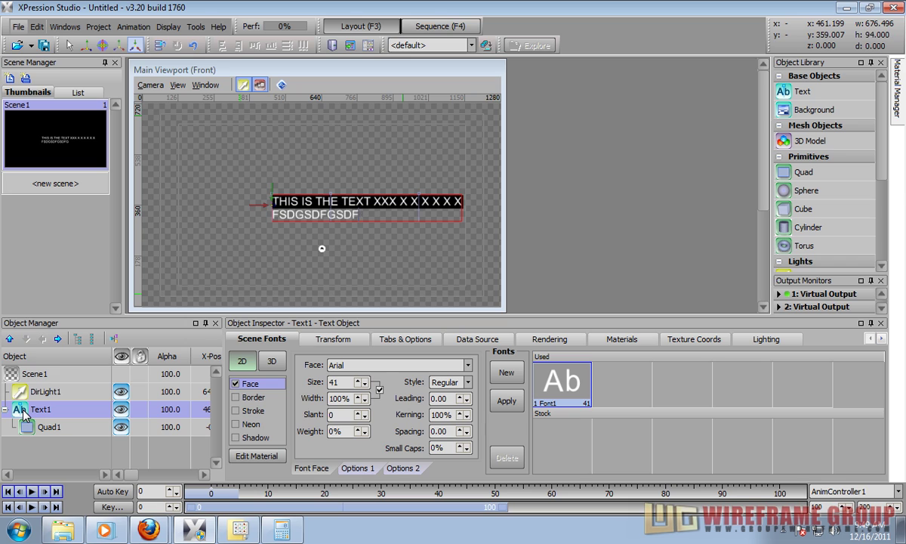
key(BackSpace)
key(BackSpace)
key(BackSpace)
key(BackSpace)
key(BackSpace)
key(BackSpace)
key(BackSpace)
key(BackSpace)
key(BackSpace)
key(BackSpace)
key(BackSpace)
key(BackSpace)
key(BackSpace)
key(BackSpace)
key(BackSpace)
key(BackSpace)
key(BackSpace)
key(BackSpace)
key(BackSpace)
key(BackSpace)
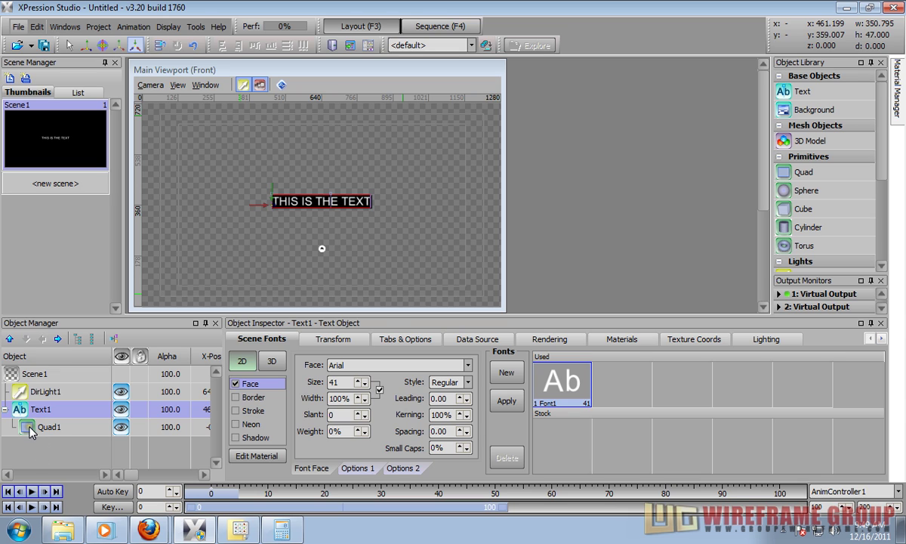
Move the quad out of the text object to the scene's top level and check its height
click(30, 430)
drag(28, 436, 36, 408)
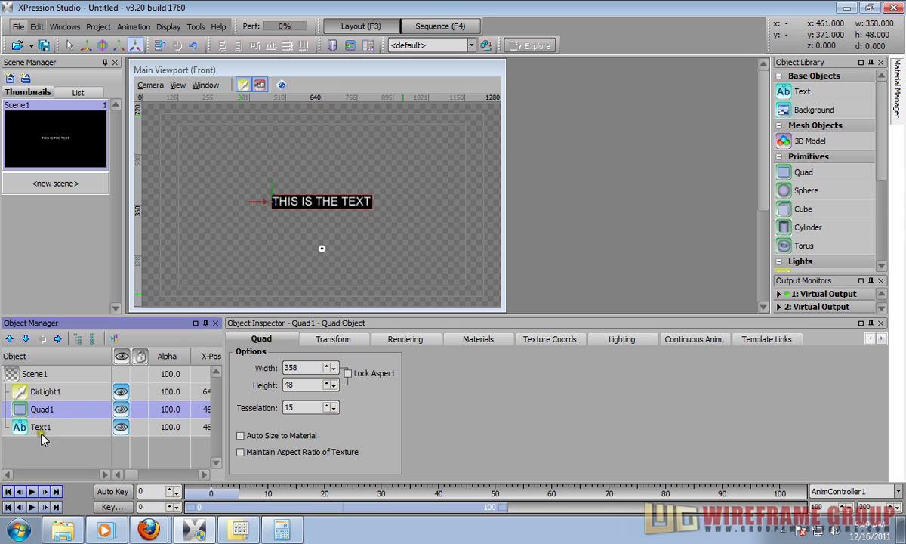
double_click(311, 386)
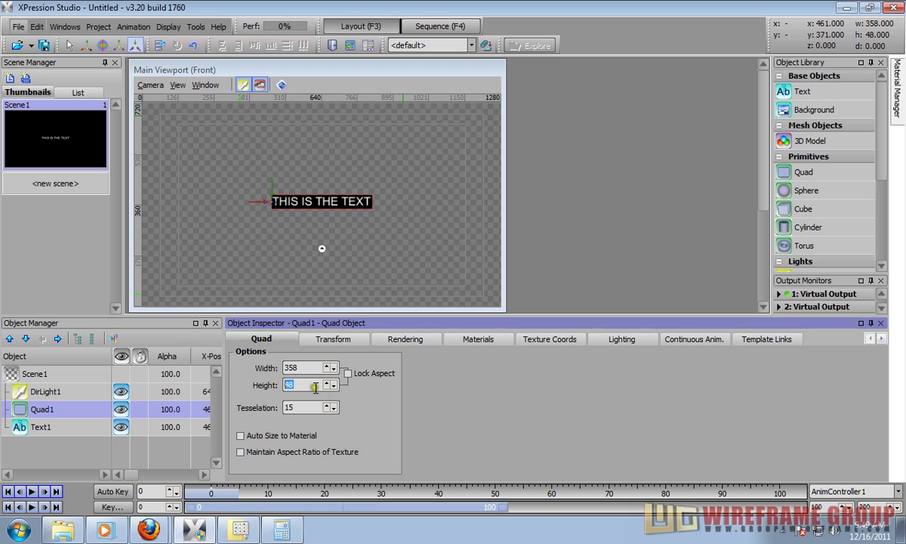
click(310, 384)
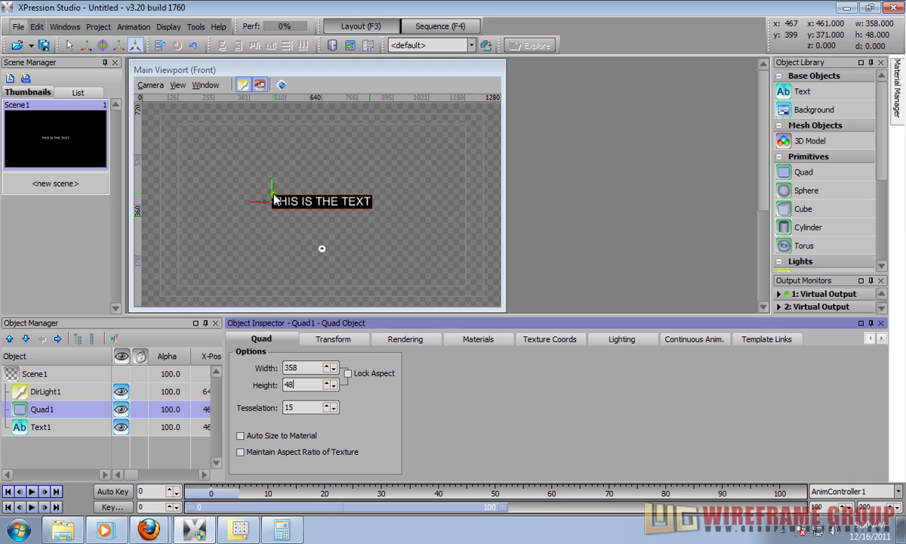
Try stretching the quad vertically to a Y scale of 3.905, and reset the Y scale to 1
click(326, 338)
drag(474, 385, 474, 363)
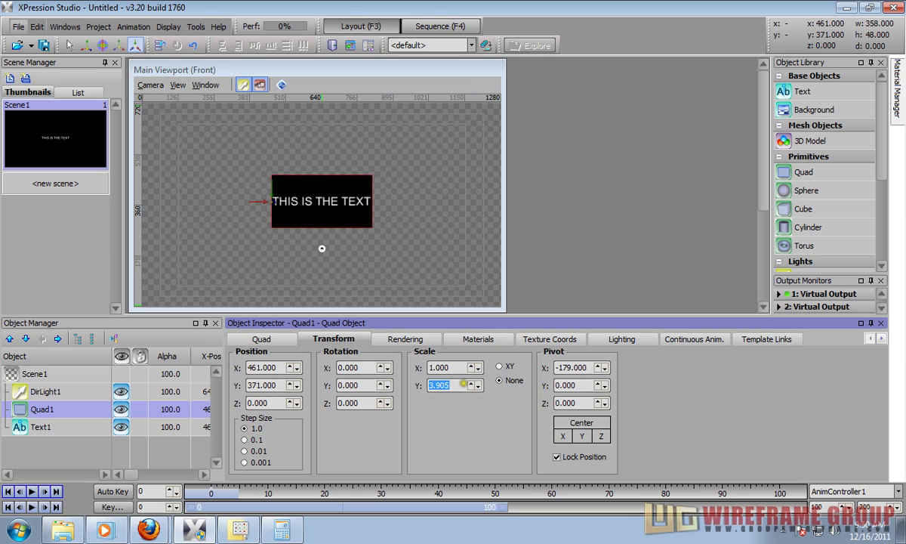
text(1)
key(Return)
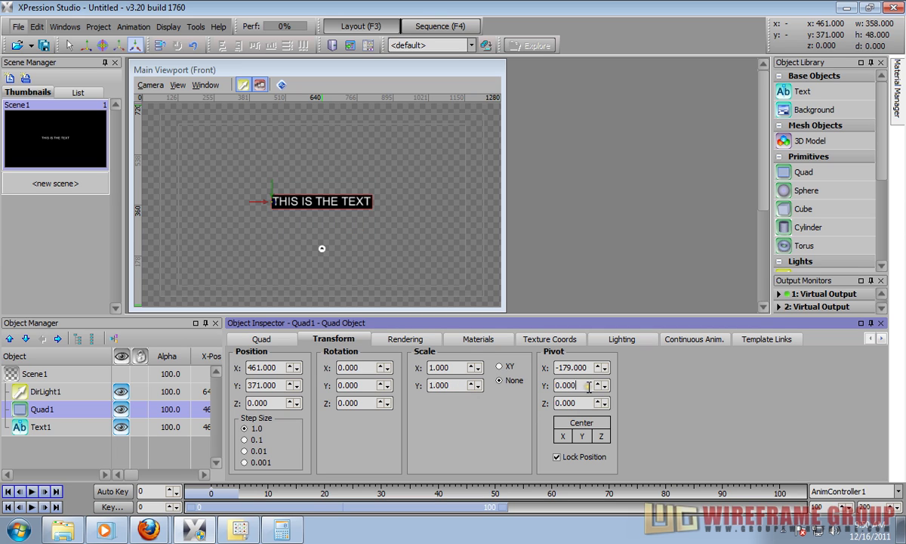
Set the quad's pivot Y to 24, half its height, so that it scales from its top edge
click(257, 339)
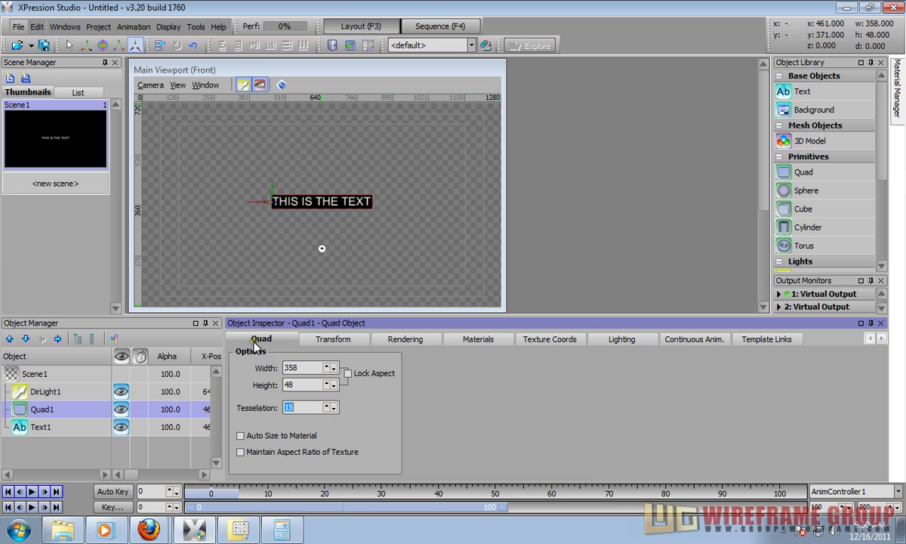
click(333, 340)
text(24)
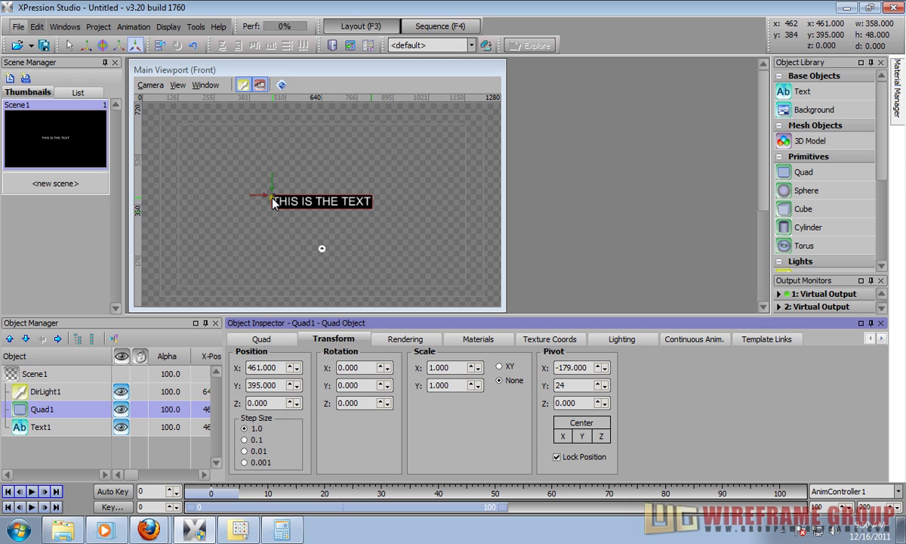
drag(458, 386, 395, 384)
double_click(457, 368)
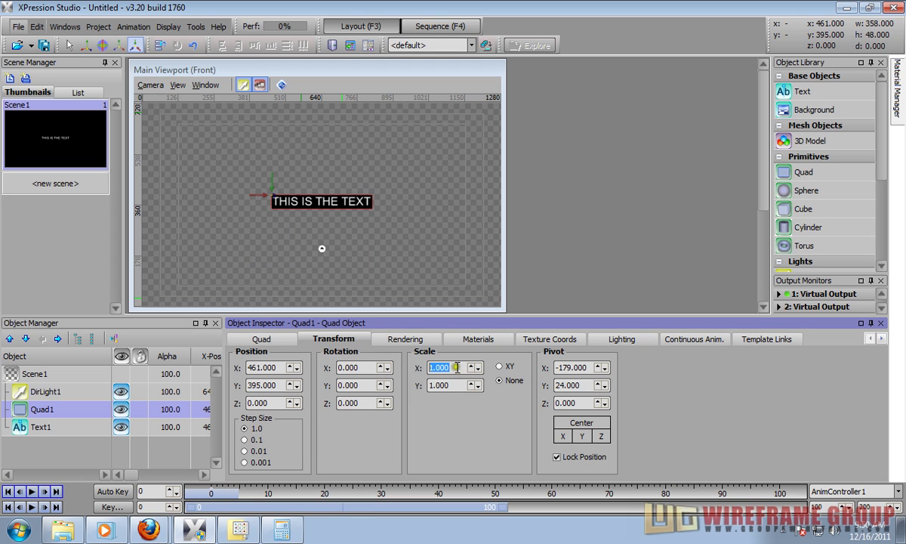
Make the quad a child of the text object again
click(42, 407)
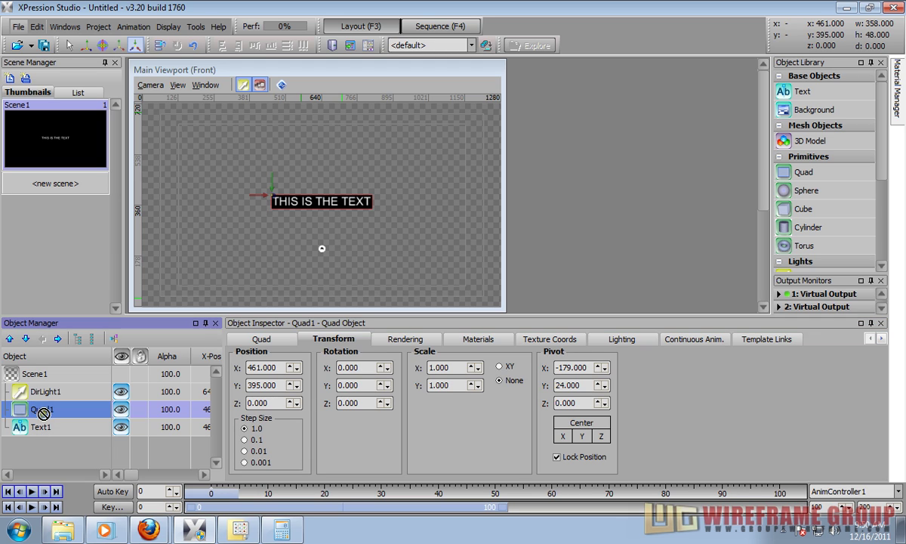
drag(47, 417, 49, 427)
Set the text object's Auto Scale mode to Width & Height, with First Child as the target
click(37, 408)
click(388, 337)
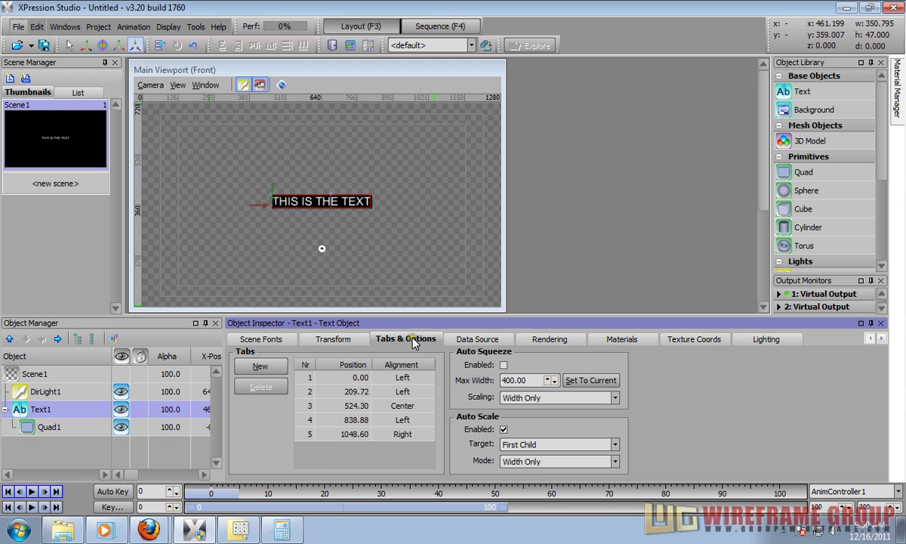
click(533, 467)
click(508, 444)
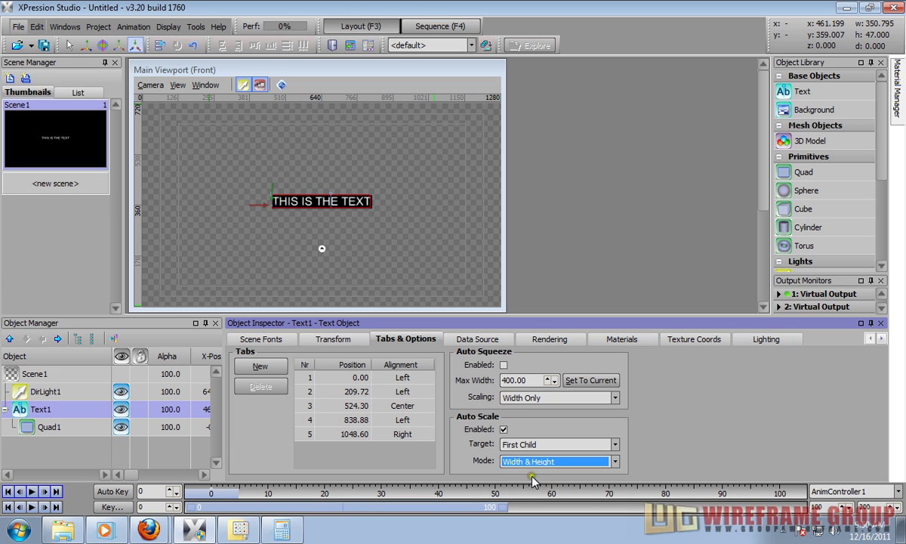
Append "X XX" to the text and add the lines "XXXXXXX", "XXXXXXXXXX" and "X" to test the background's width and height scaling
click(16, 410)
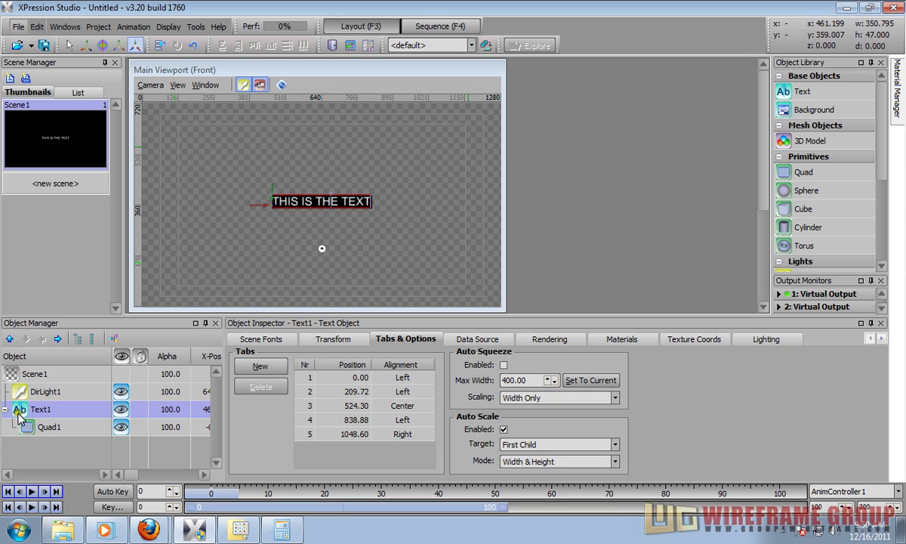
text(X XX )
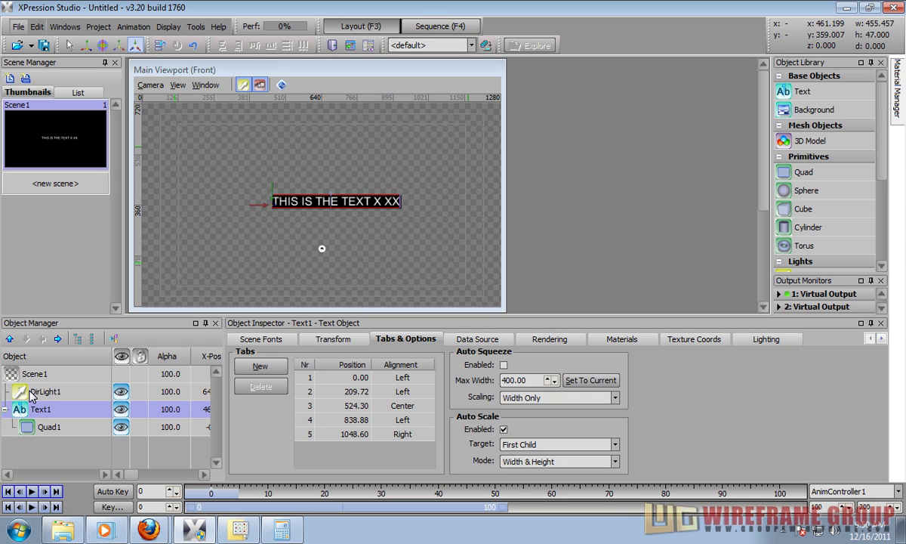
text(XXXXXXX)
key(Return)
text(XXXXXXXXXX)
key(Return)
text(X)
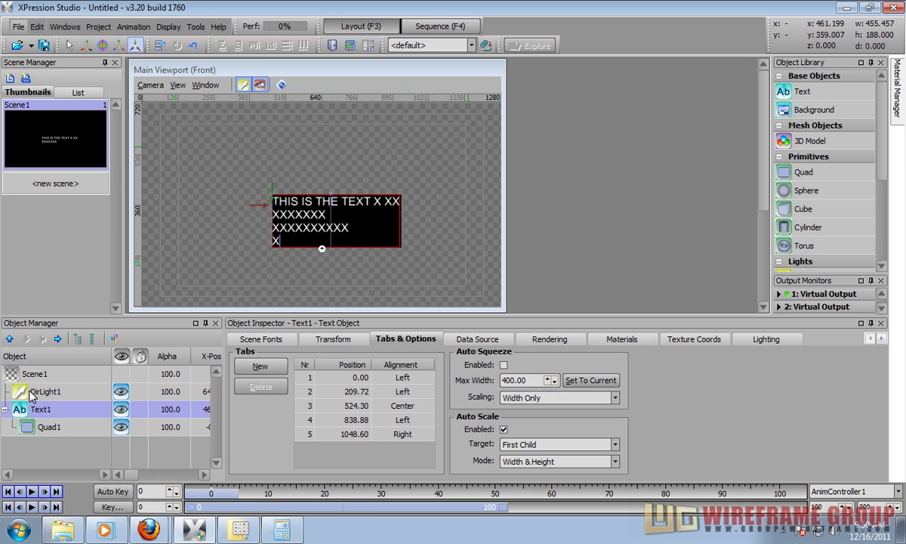